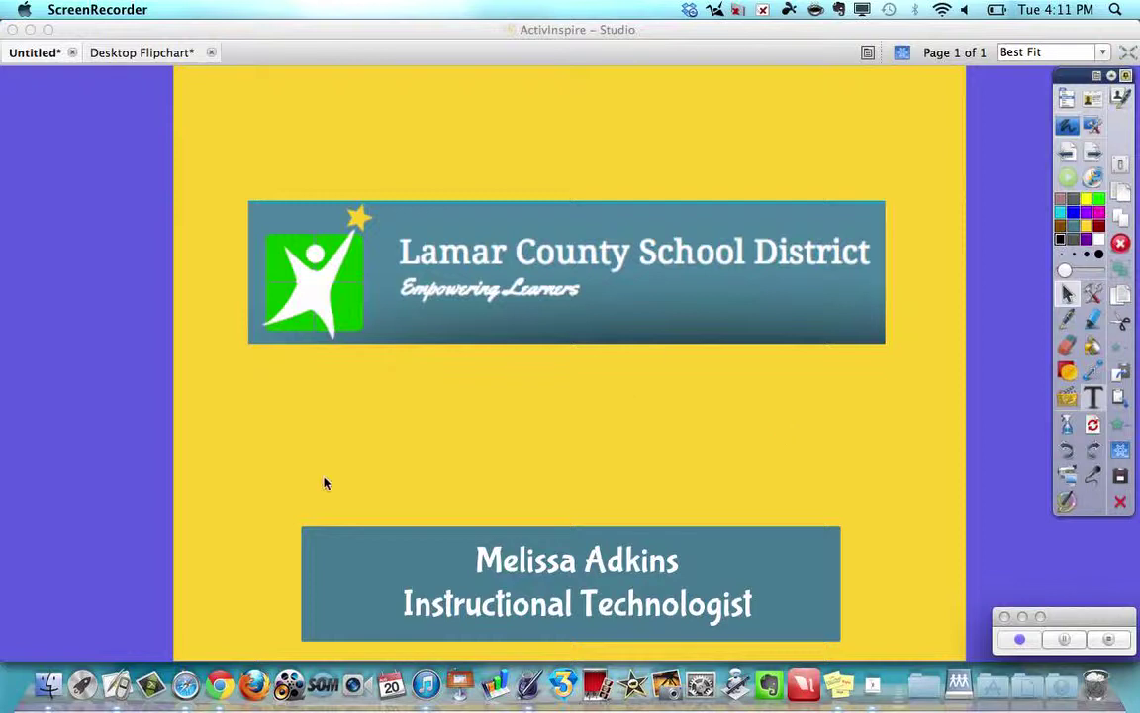
From the district website's For Employees menu, open SAM Gradebook to its Daily News page.
left_click(220, 685)
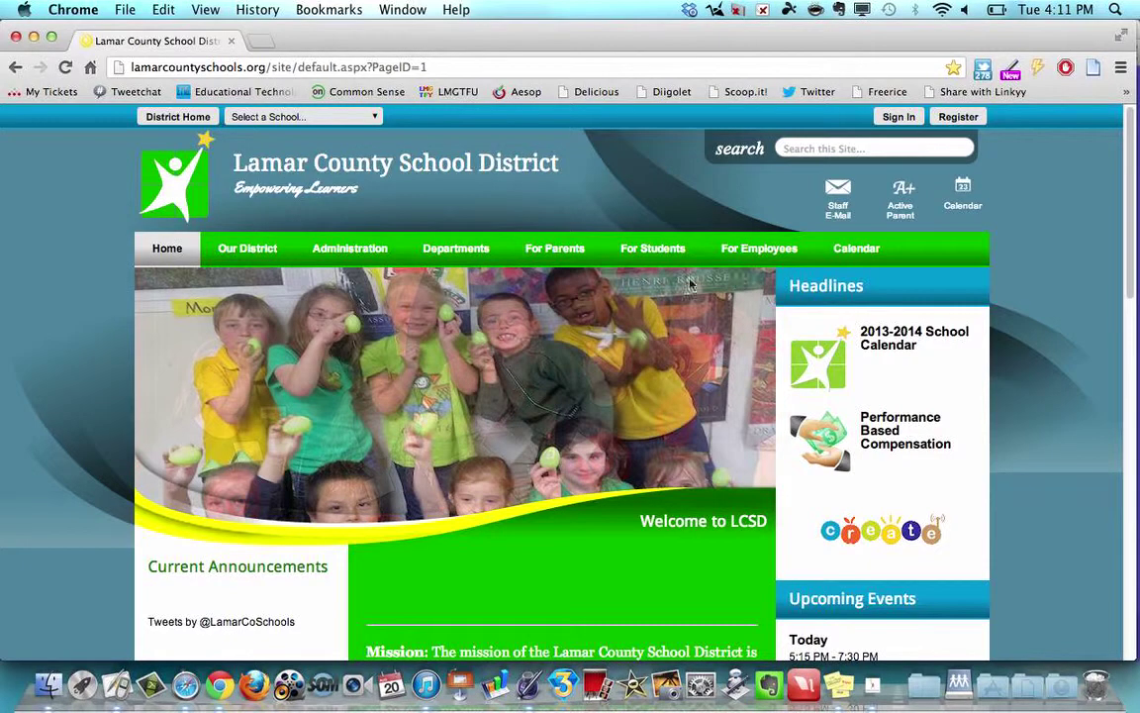
mouse_move(746, 255)
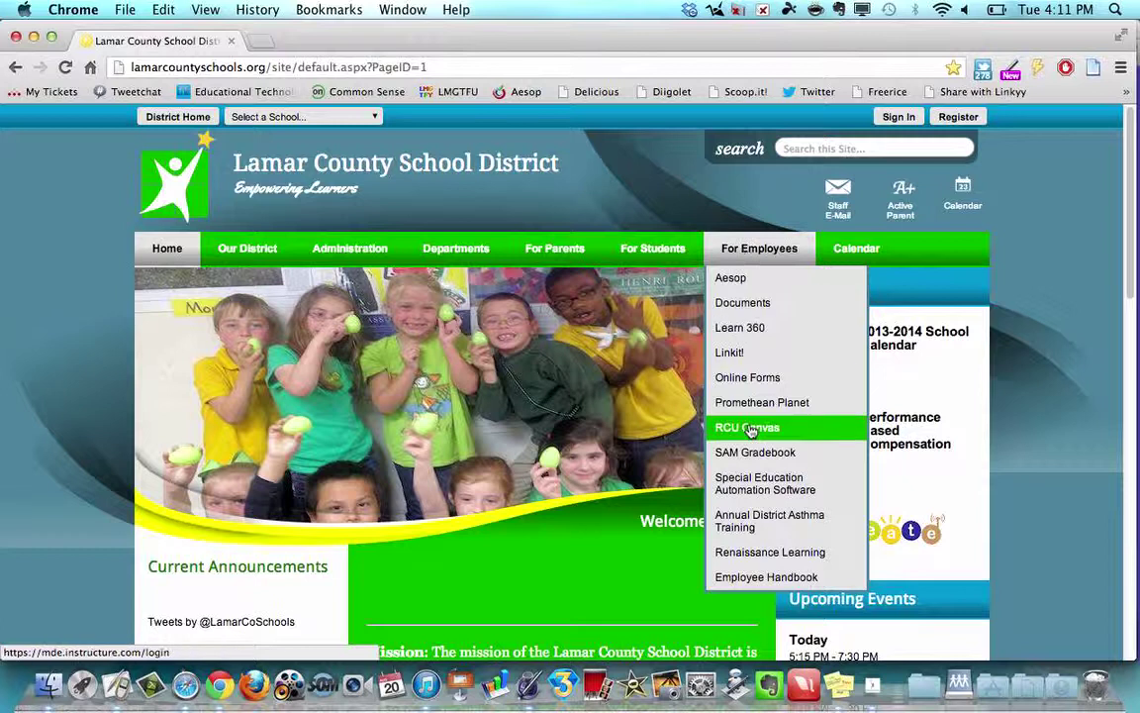
left_click(740, 457)
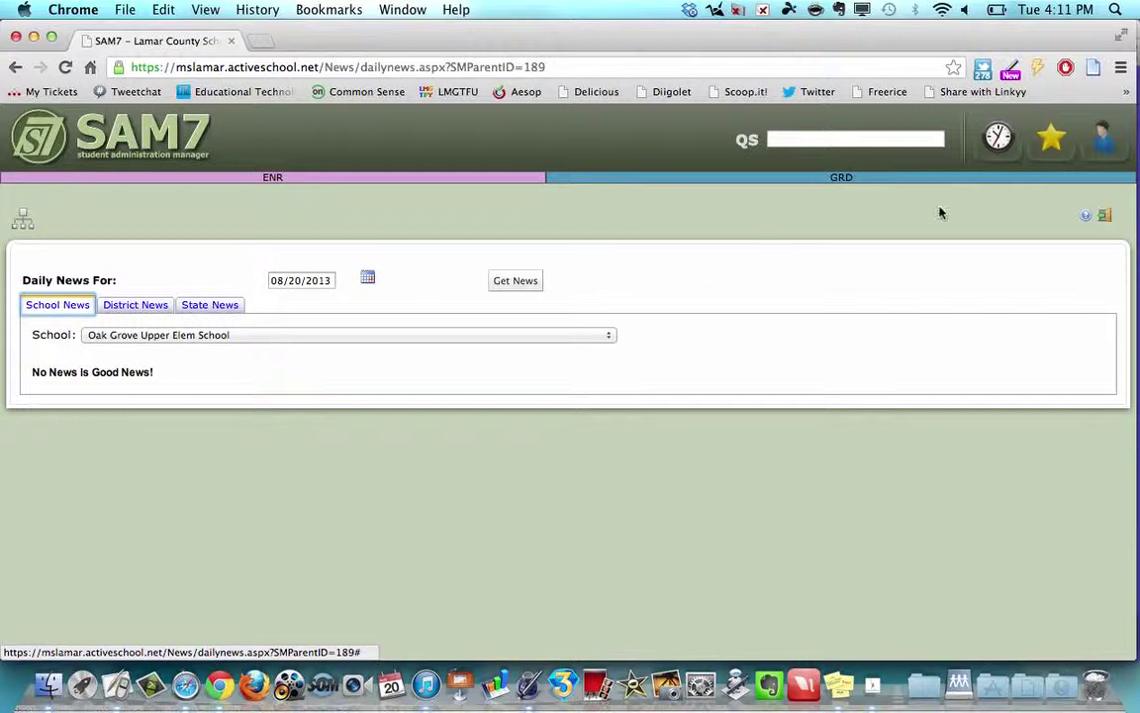
Log out of SAM7 and log back in with the teacher's user name and password.
left_click(1104, 215)
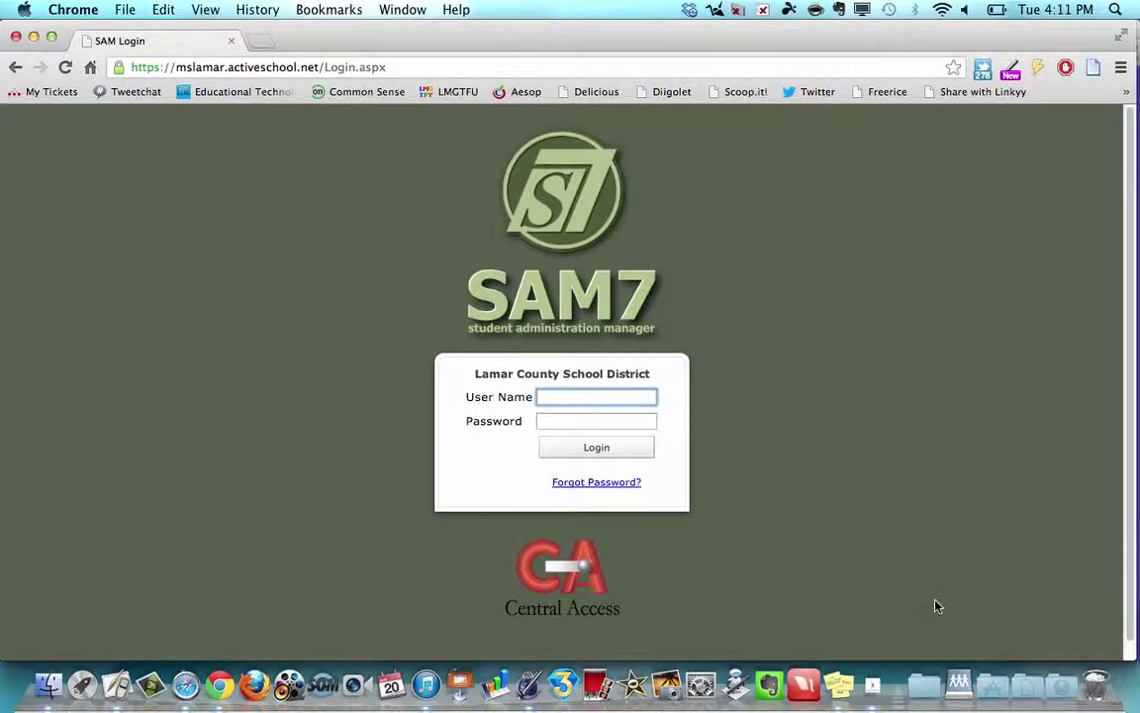
key("Tab")
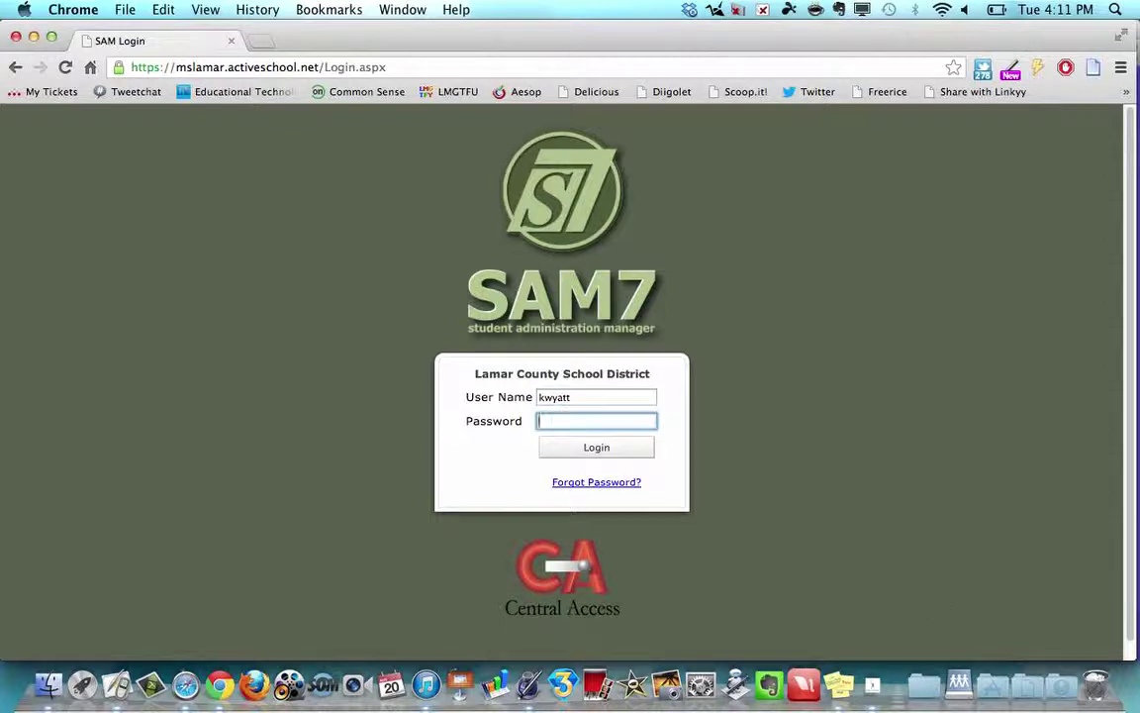
type("••••")
left_click(619, 450)
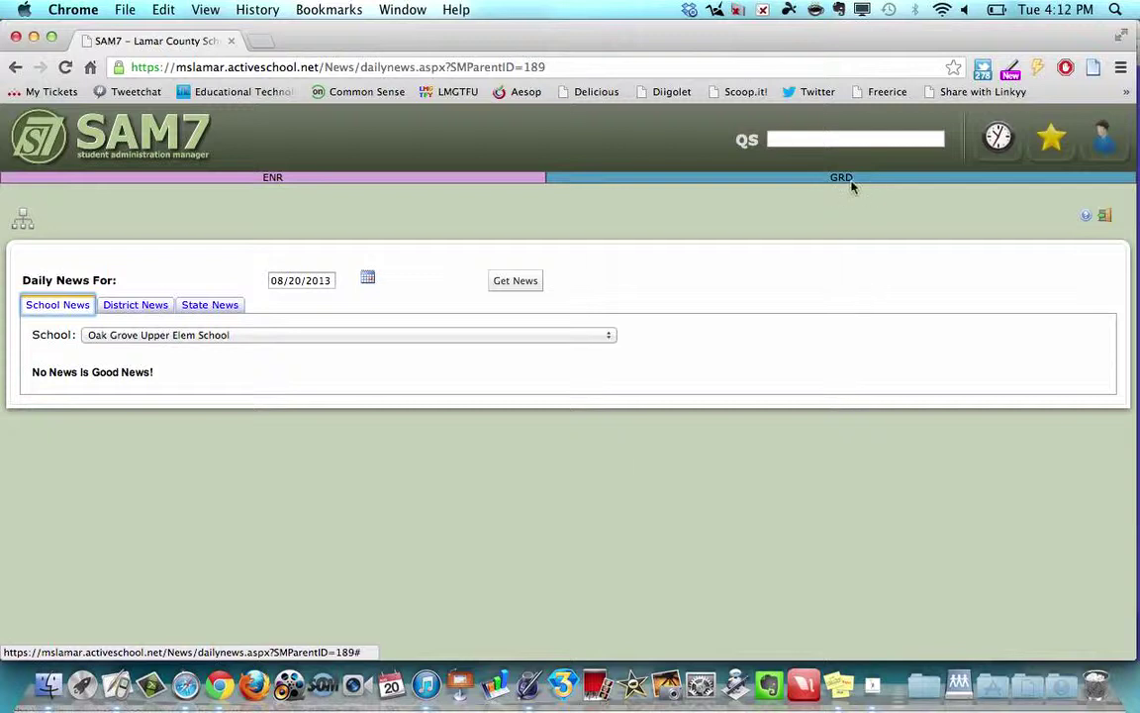
Open the GRD Teacher Gradebook in Class Scores view for 07 | Arts, Elem (01).
left_click(851, 180)
left_click(653, 195)
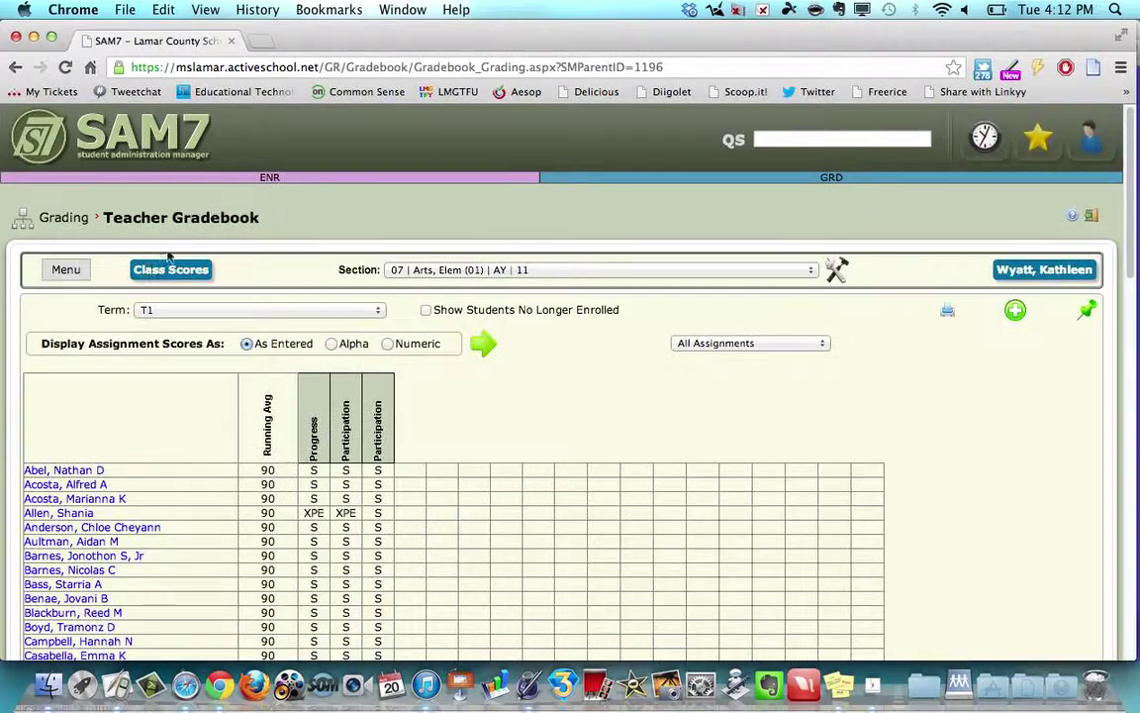
left_click(68, 269)
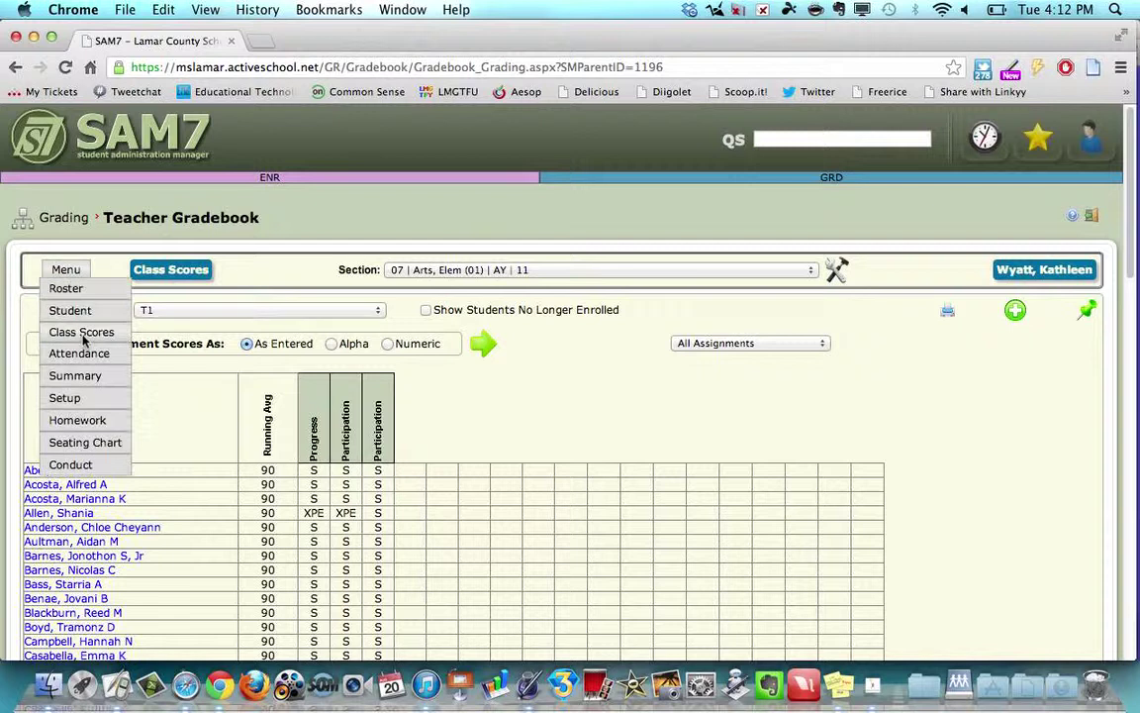
left_click(84, 334)
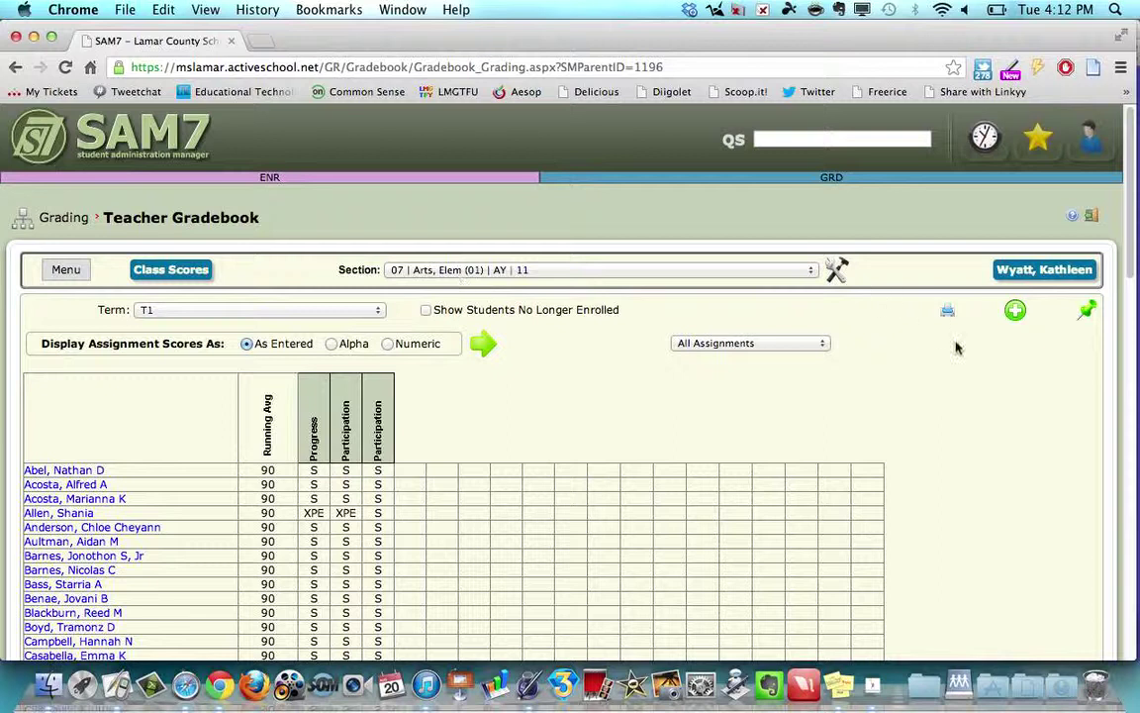
Create a new gradebook entry of type Assignment titled 'Participation'.
left_click(1016, 312)
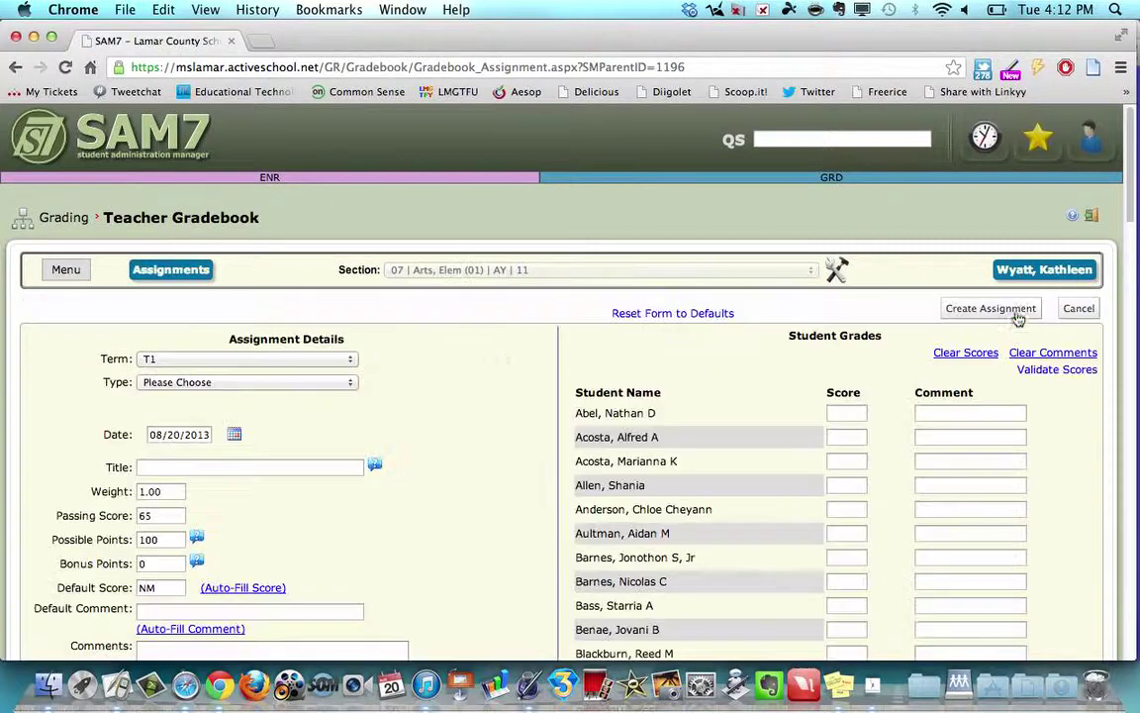
left_click(183, 382)
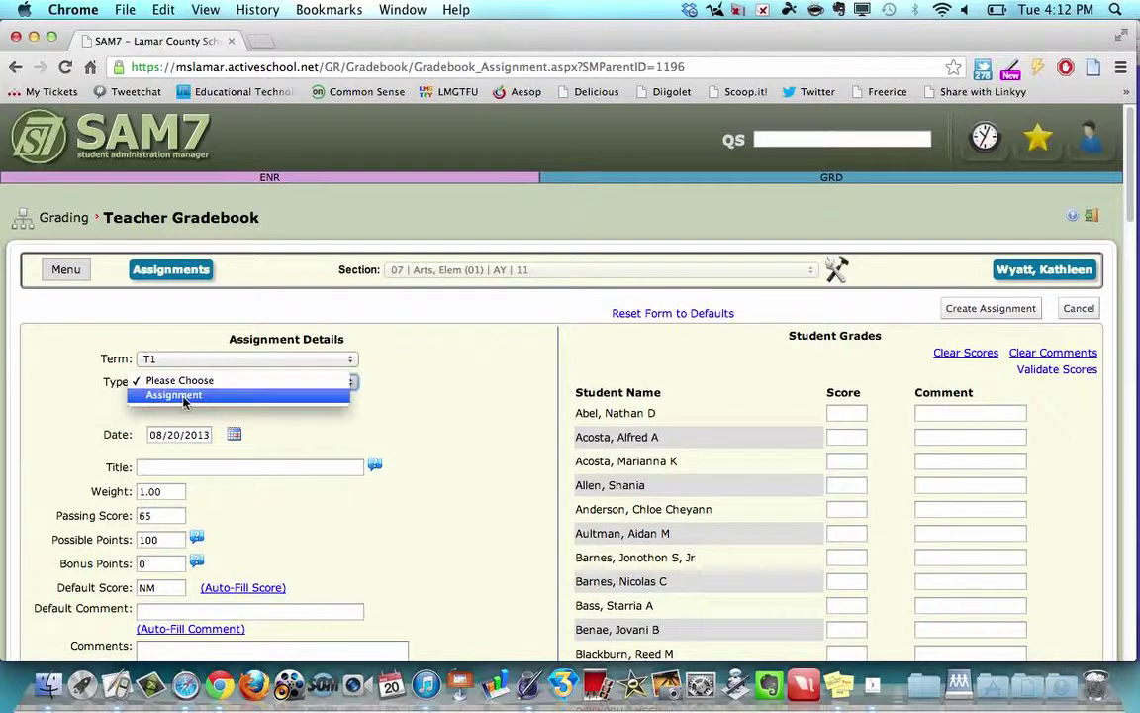
left_click(183, 397)
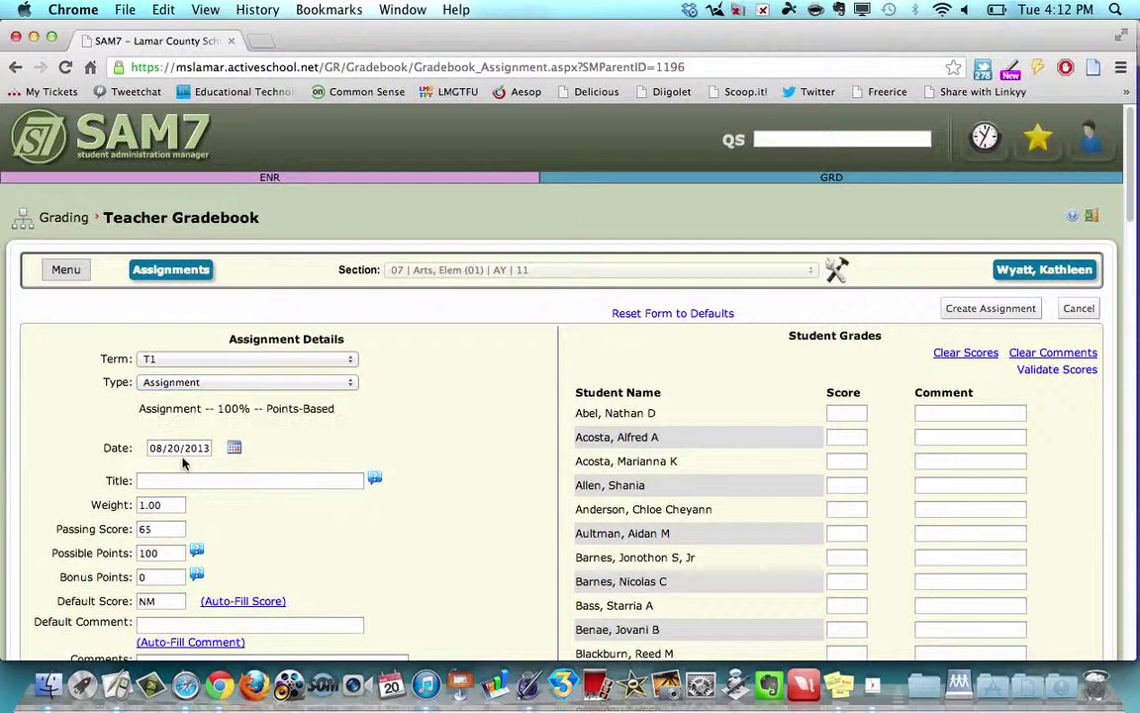
left_click(171, 481)
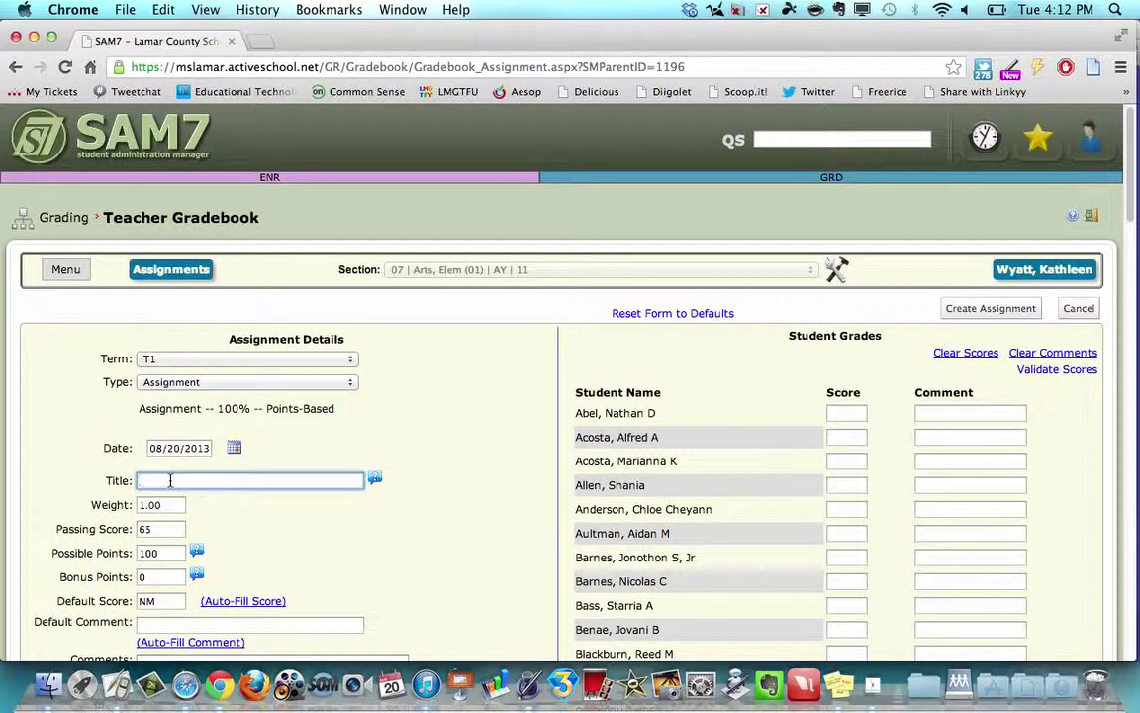
type("Participation")
Replace the default score NM with S.
scroll(160, 503, "down", 3)
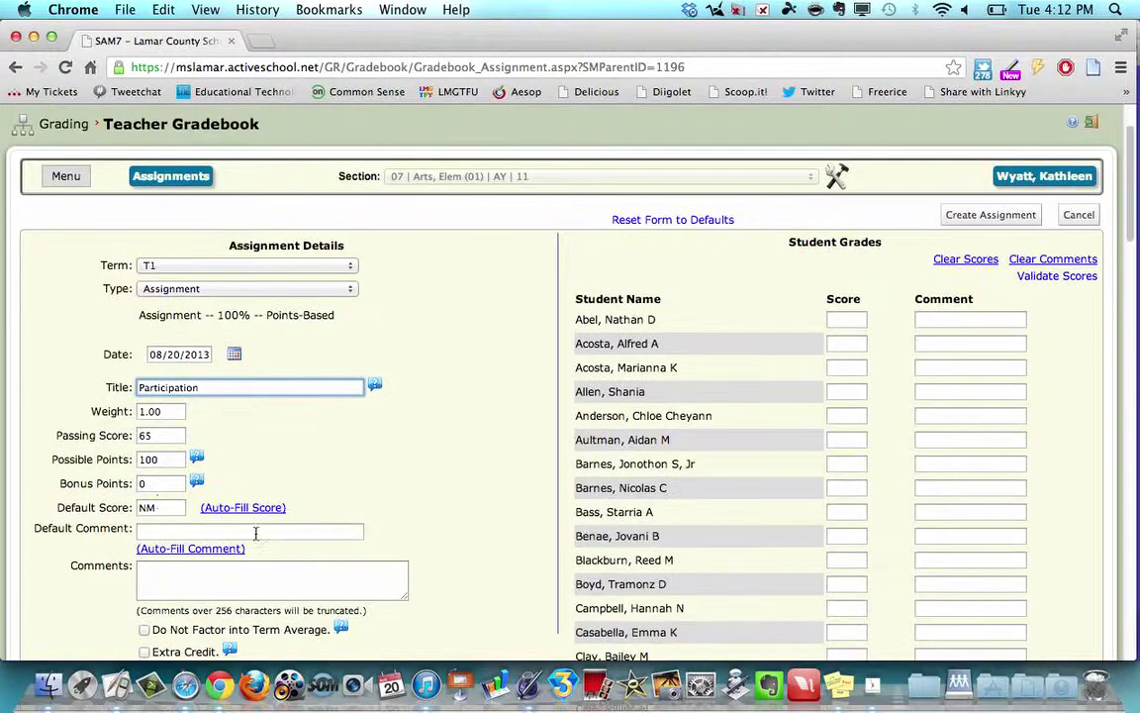
left_click(160, 503)
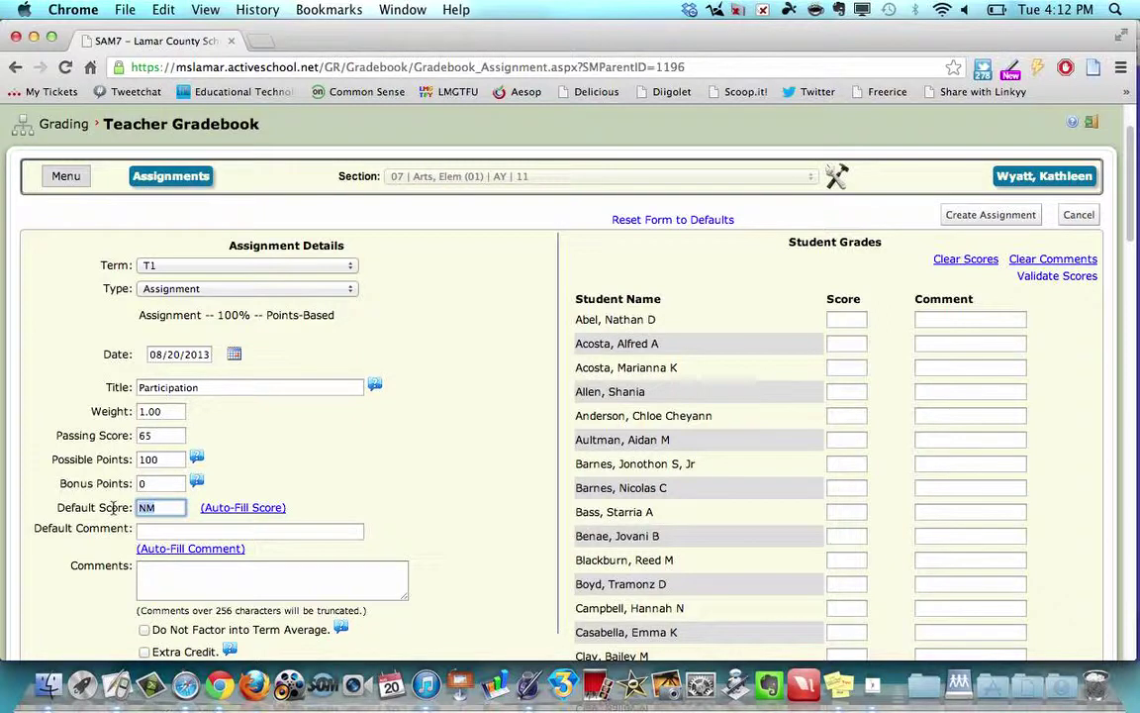
type("S")
scroll(381, 544, "down", 3)
scroll(381, 545, "down", 1)
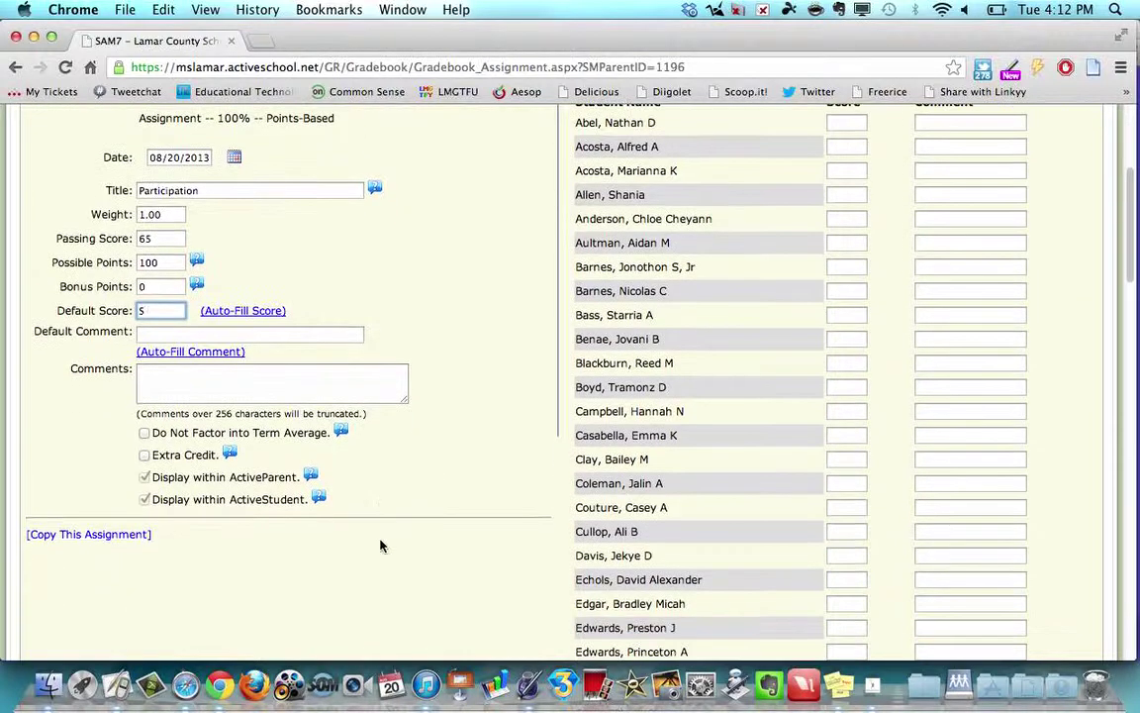
Check Arts, Elem sections (02), (03), (04), (05) and (06) as copy targets and confirm.
left_click(62, 539)
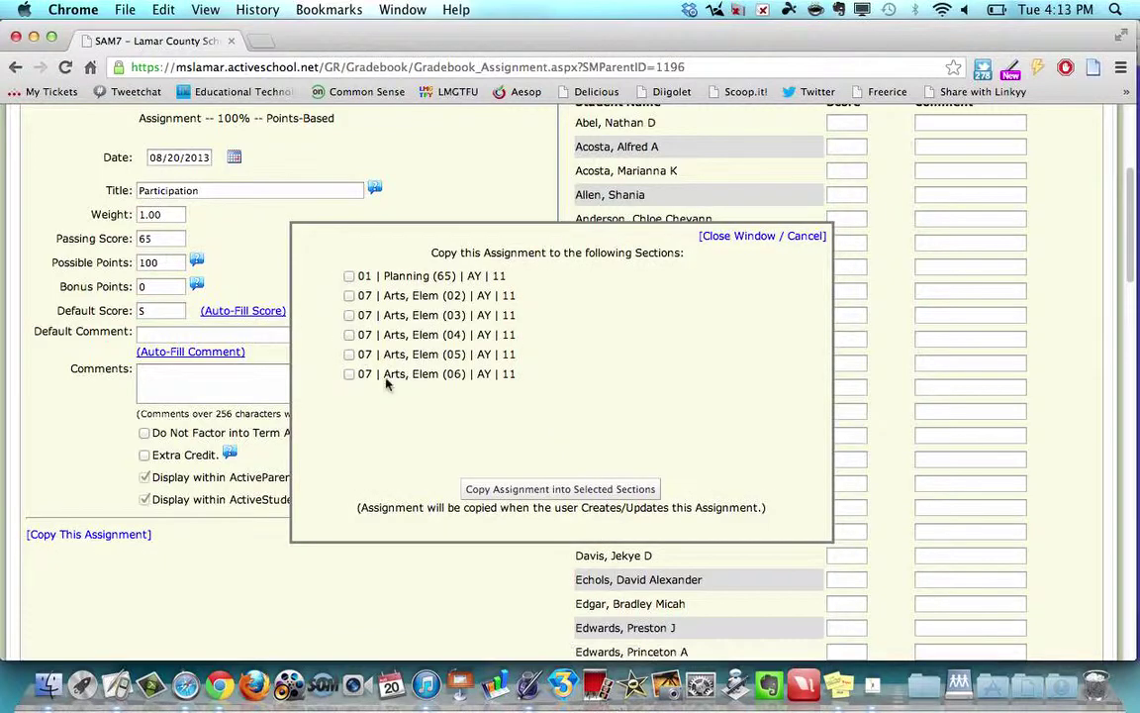
left_click(348, 295)
left_click(349, 315)
left_click(349, 334)
left_click(348, 354)
left_click(348, 374)
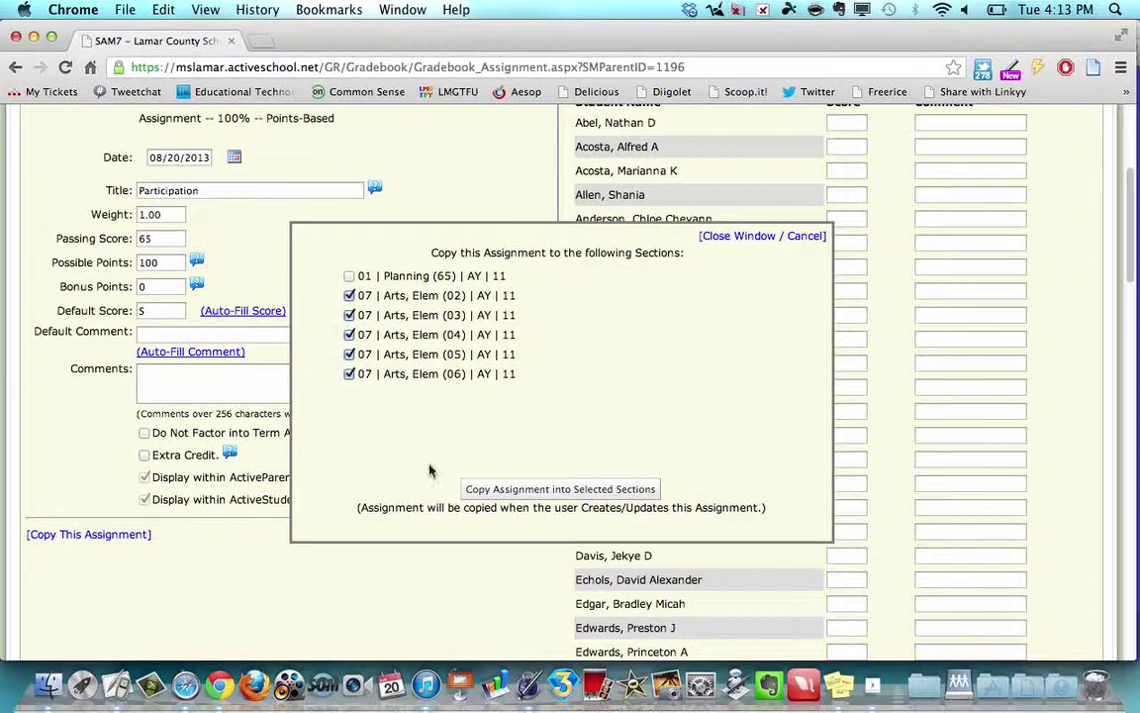
left_click(526, 490)
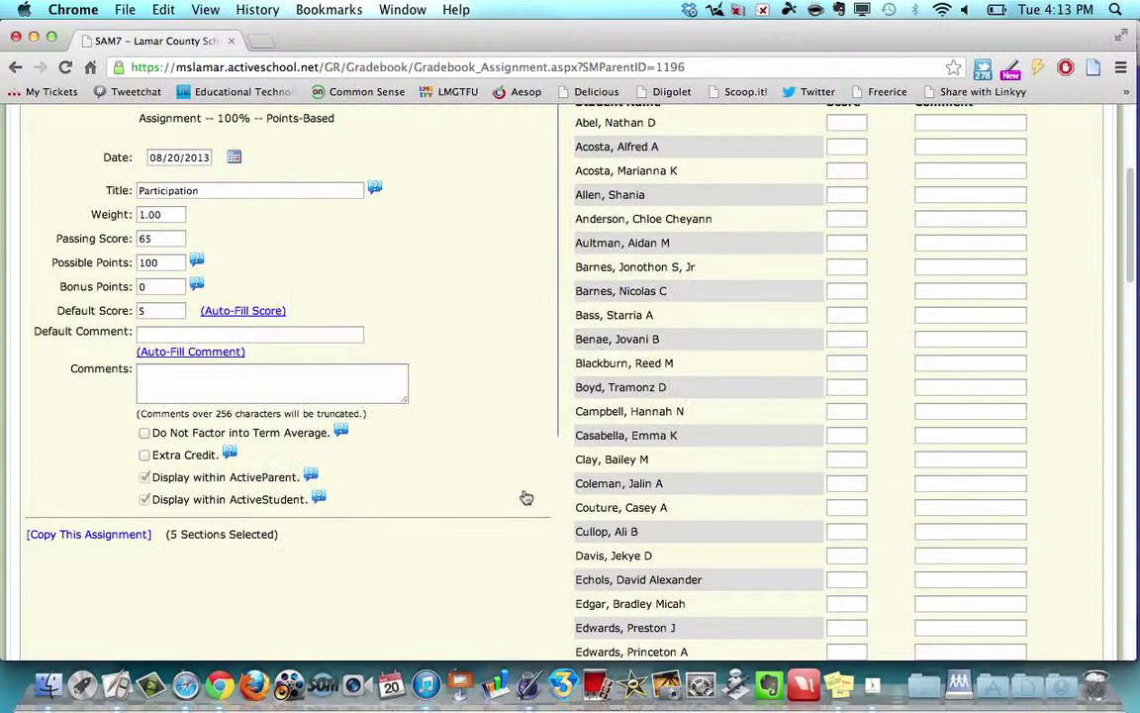
Create the Participation assignment, adding its S-scored column to the (01) gradebook.
scroll(926, 432, "up", 5)
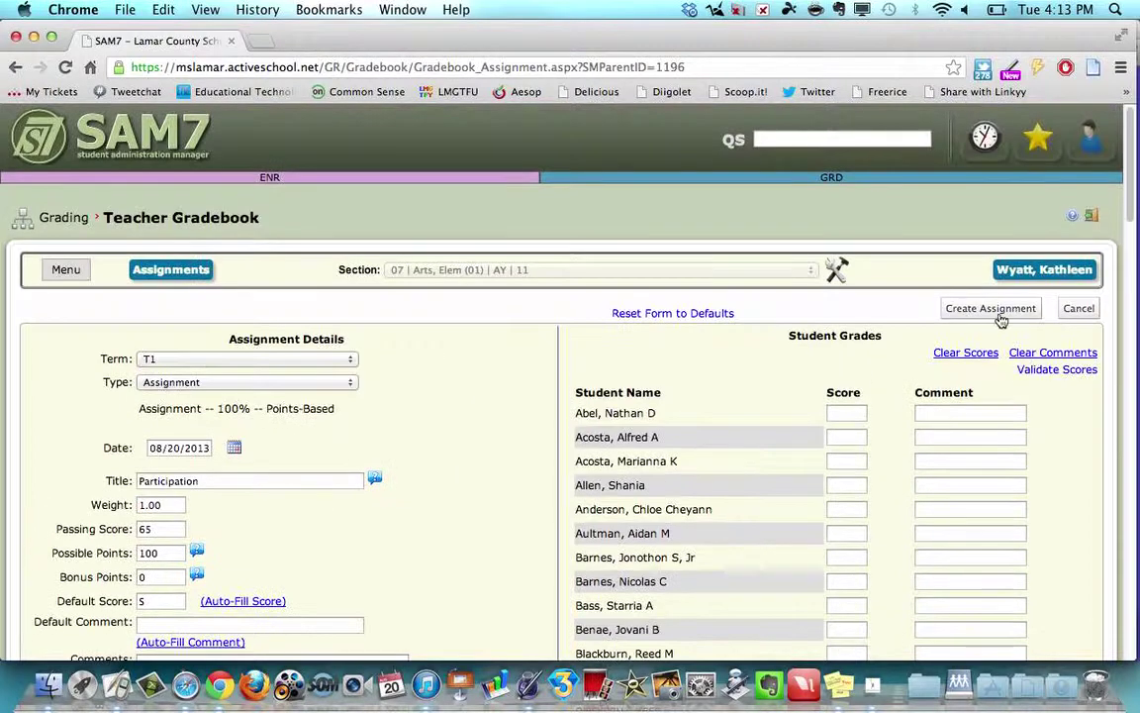
scroll(999, 317, "down", 15)
scroll(1000, 315, "down", 4)
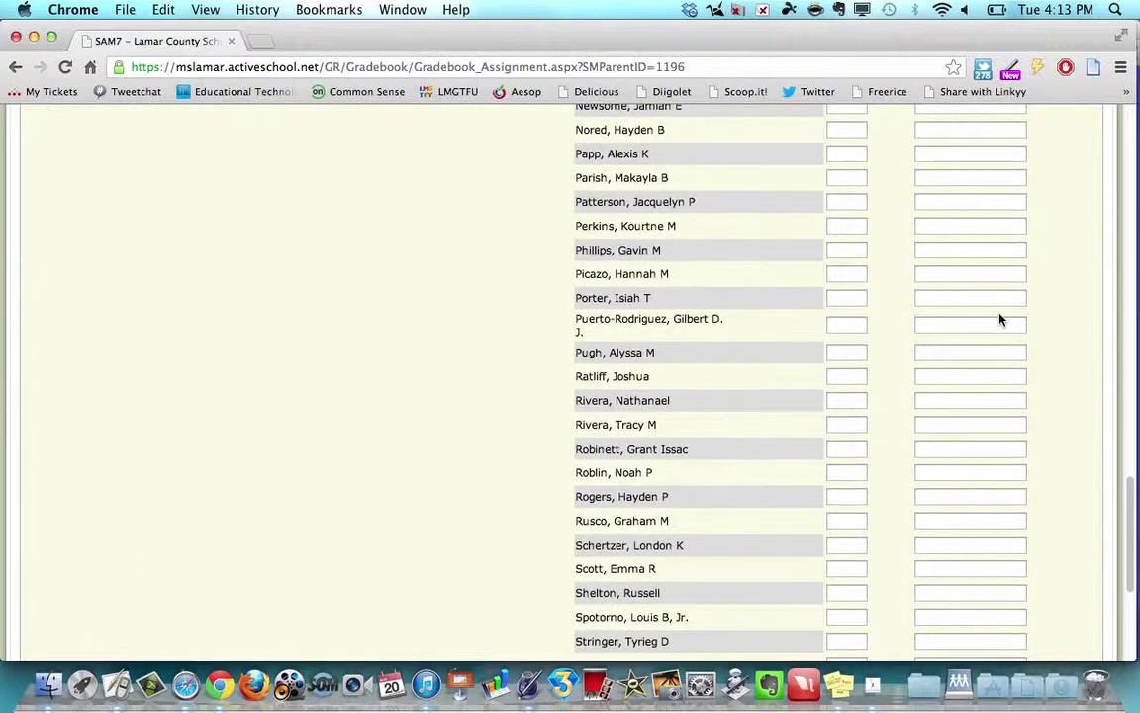
scroll(931, 326, "down", 6)
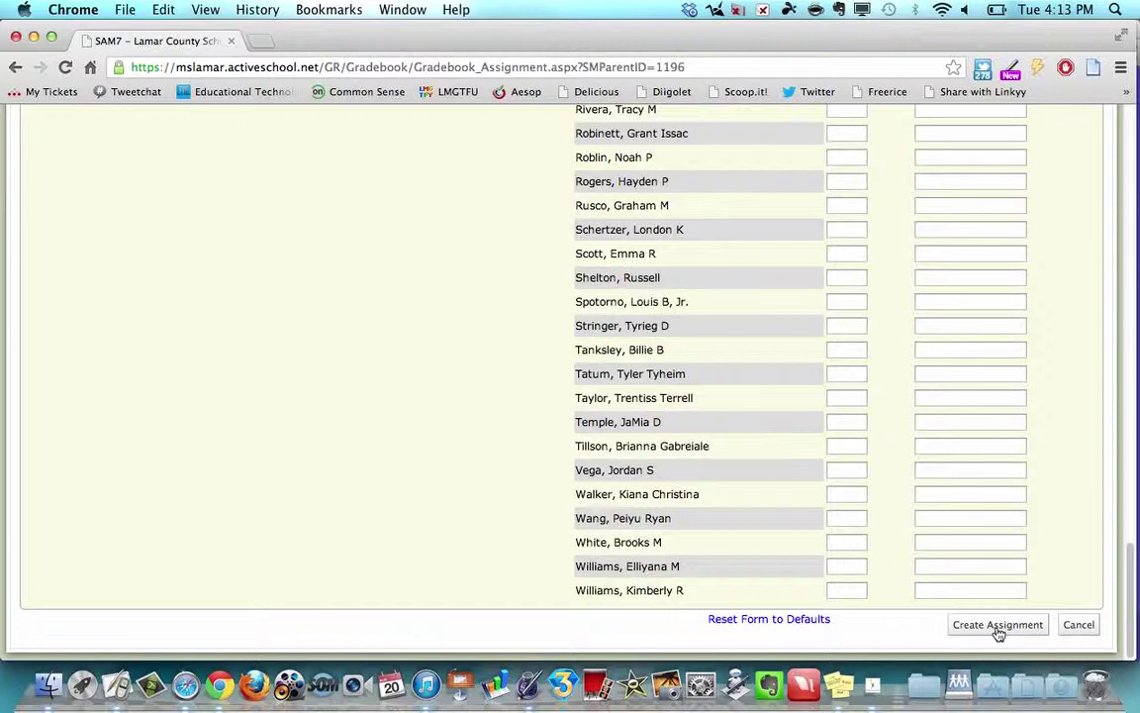
left_click(997, 624)
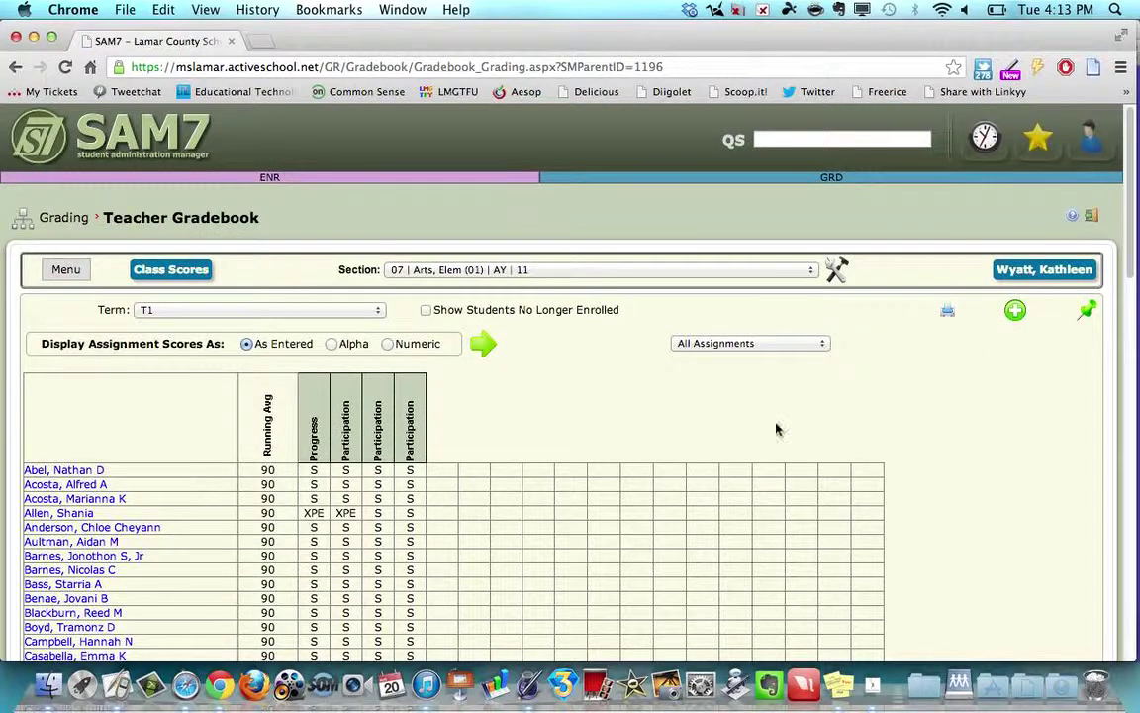
Post T1 grades for Arts, Elem sections (01) and (02).
left_click(1090, 316)
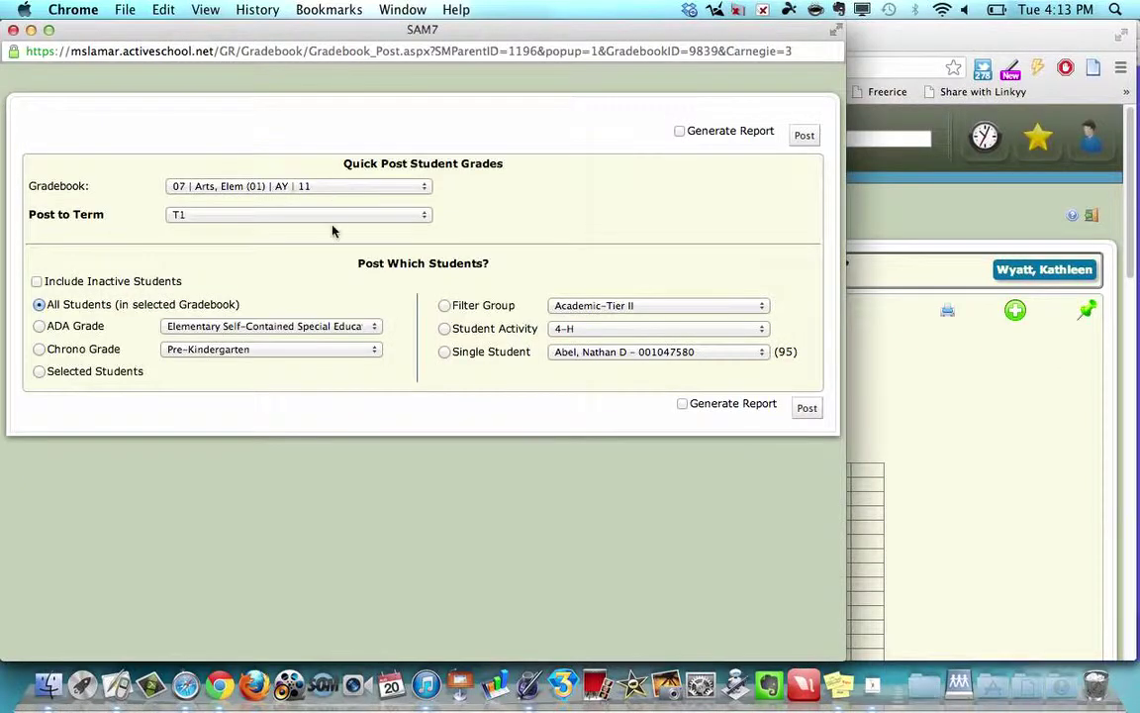
left_click(804, 139)
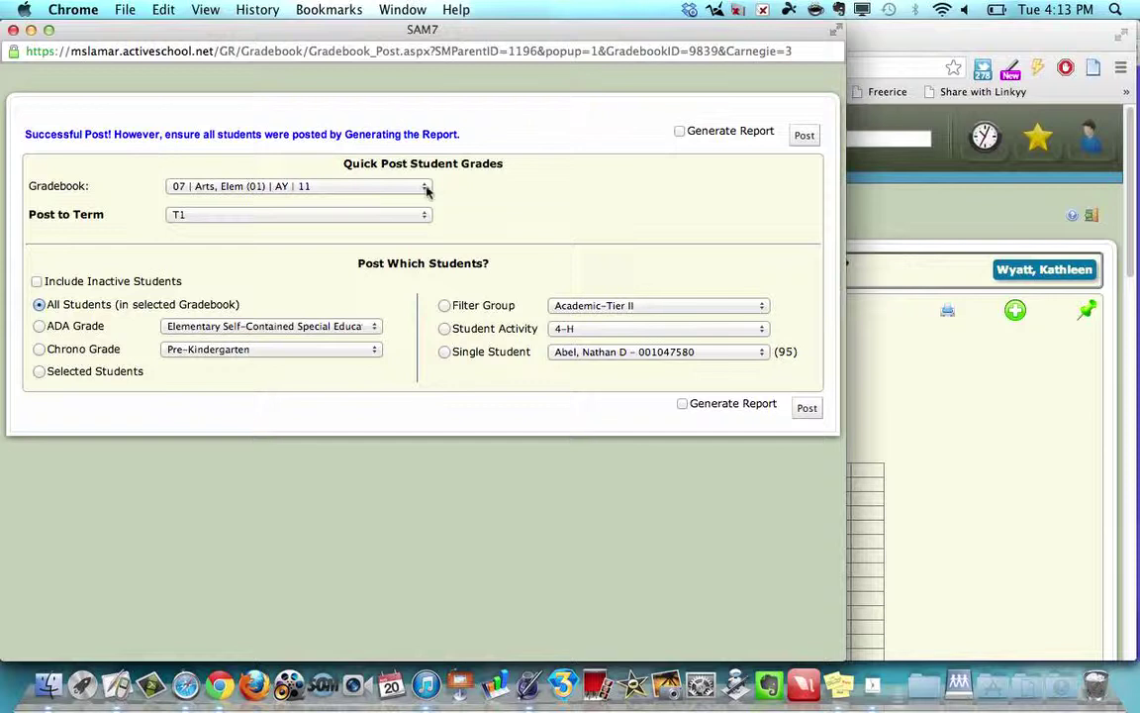
left_click(425, 188)
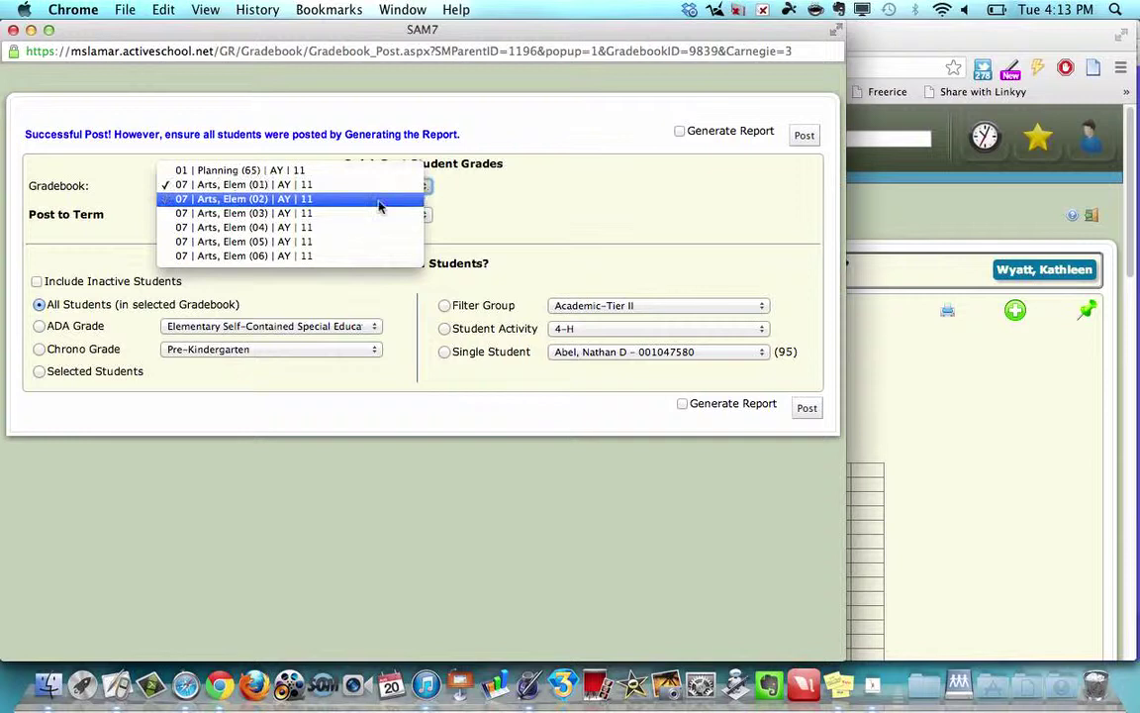
left_click(382, 198)
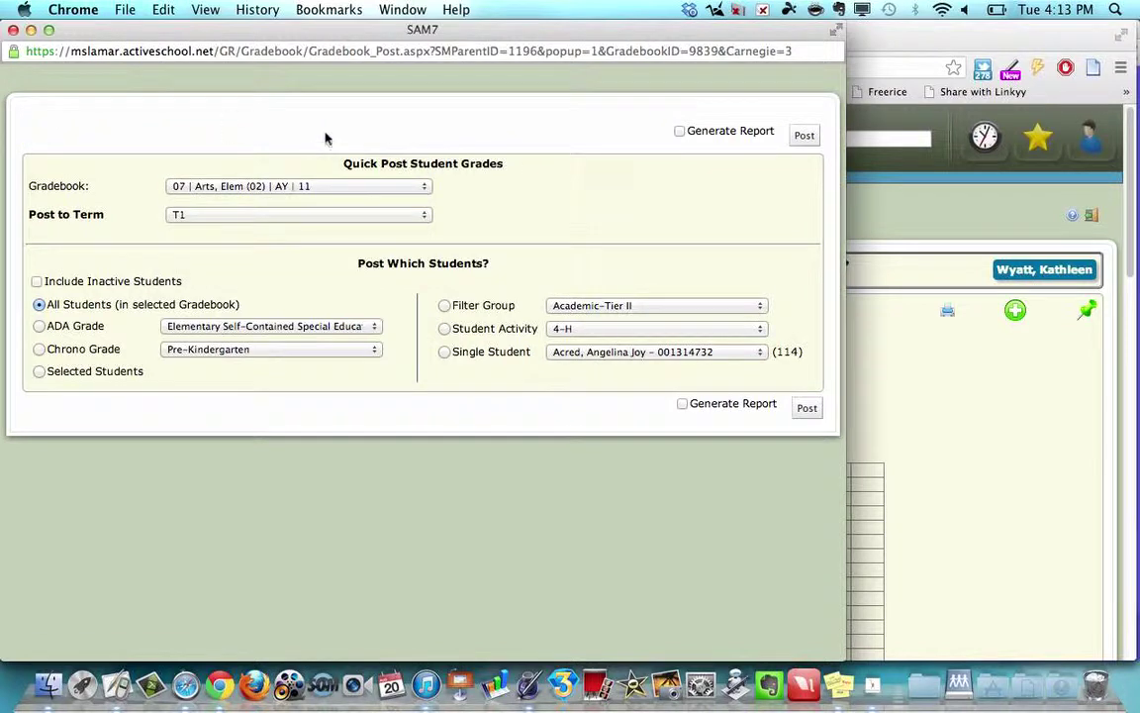
left_click(803, 135)
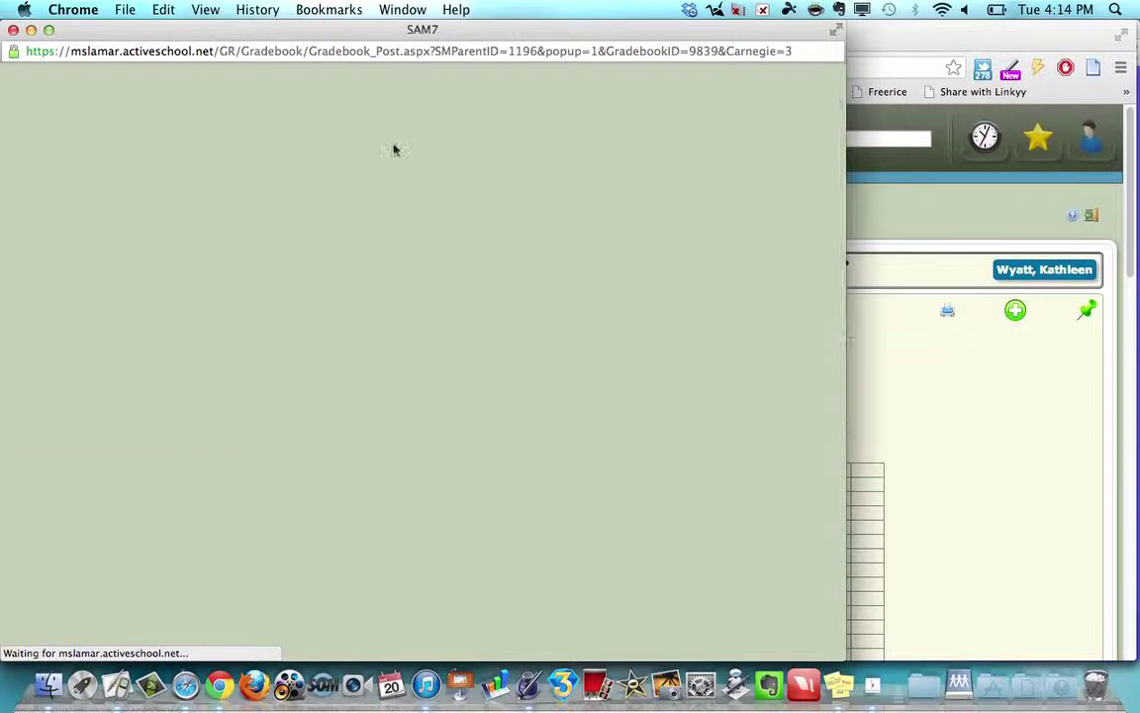
Switch the posting gradebook to Arts, Elem (03), close the posting window, and log out of SAM7.
left_click(407, 187)
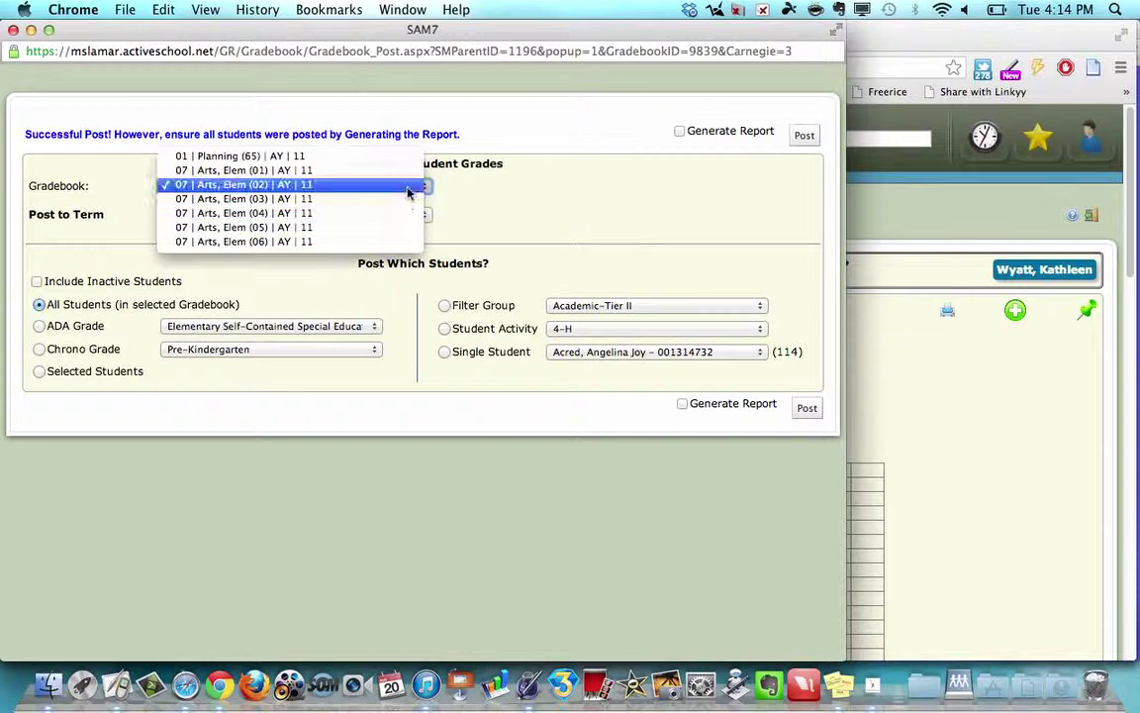
left_click(406, 199)
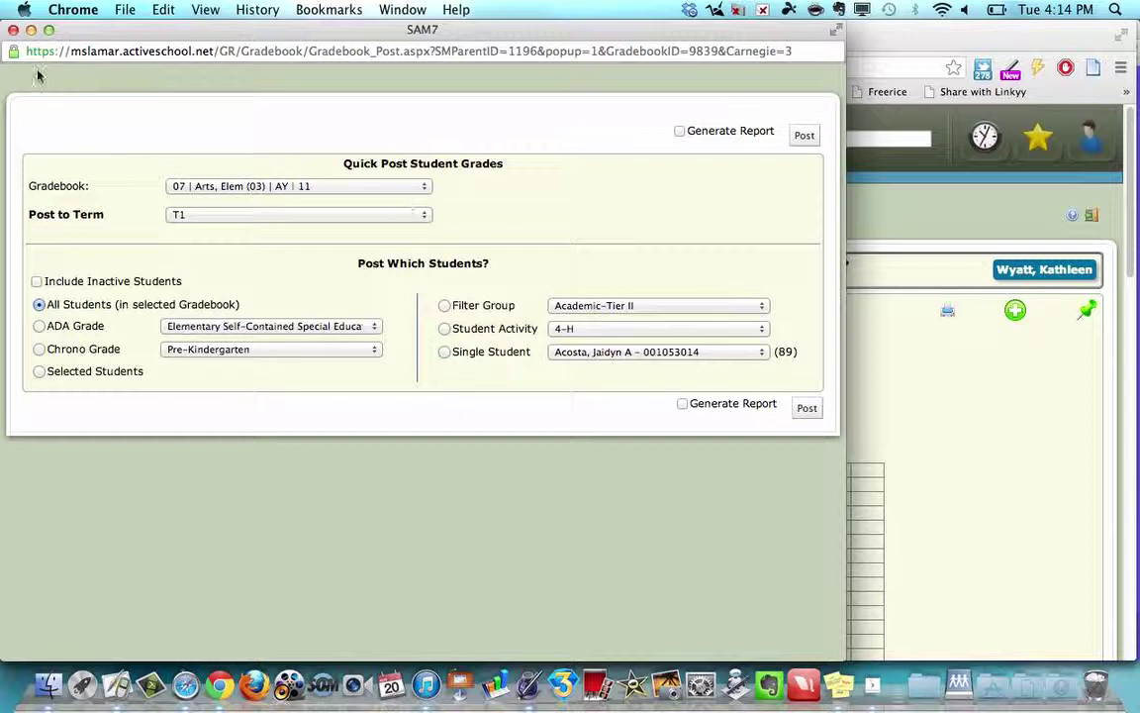
left_click(13, 30)
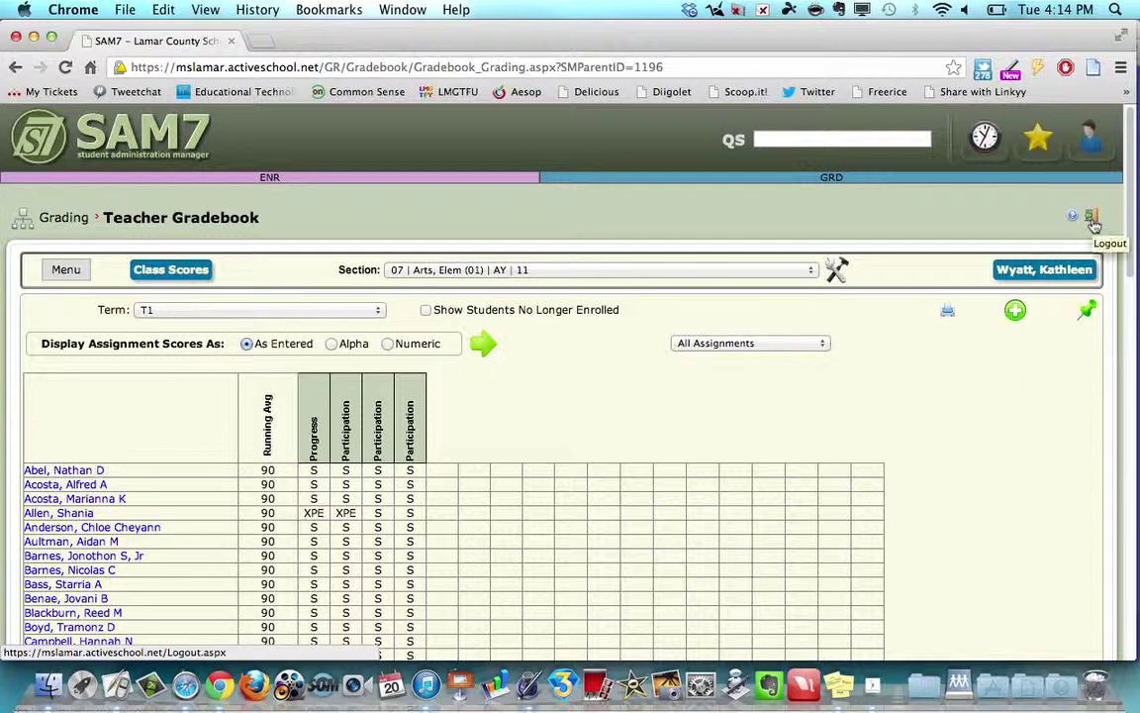
left_click(1094, 227)
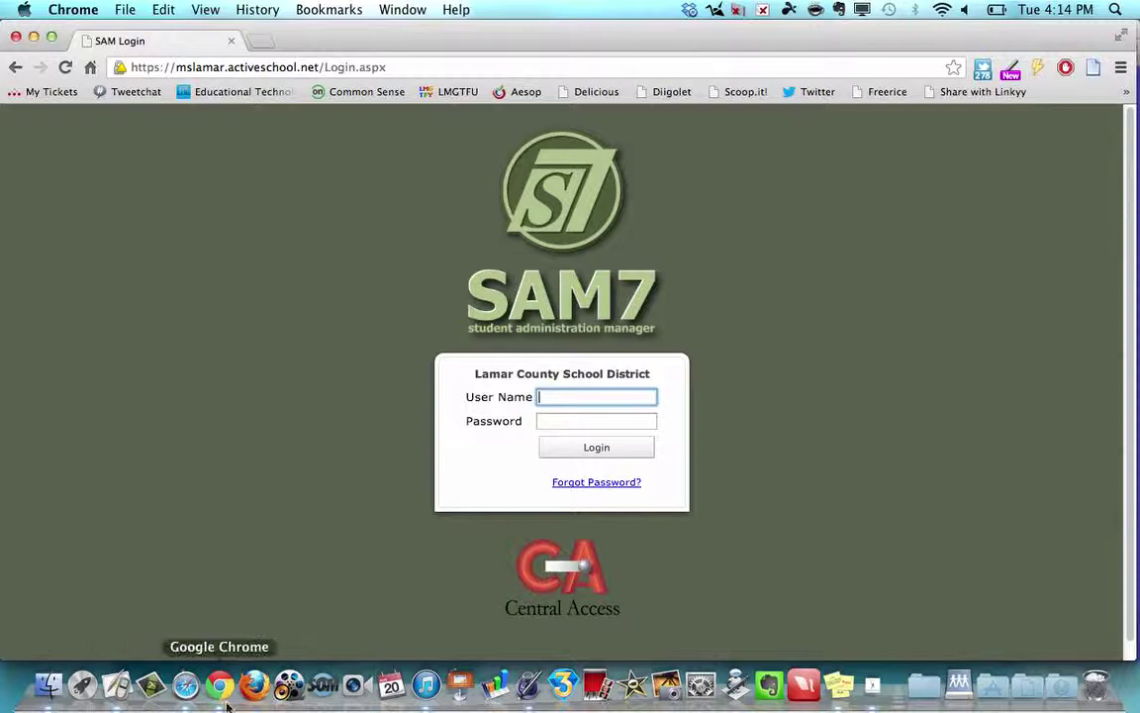
Return to the full-screen ActivInspire flipchart's Lamar County School District title slide.
left_click(117, 685)
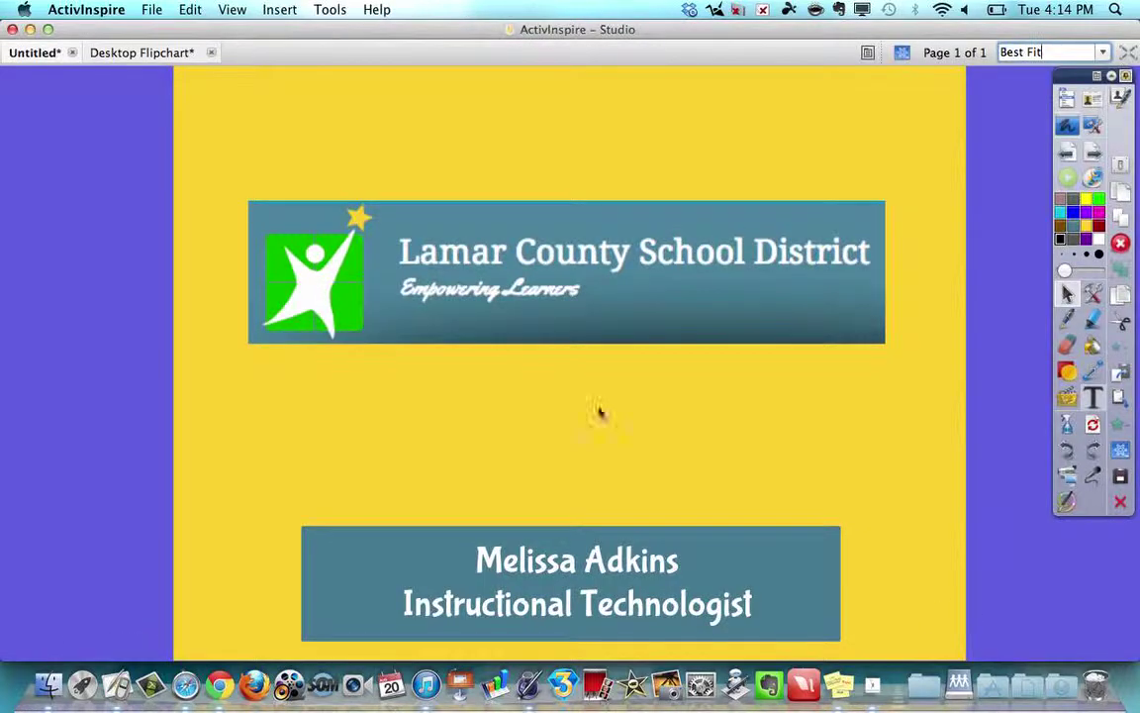
key("ctrl+Up")
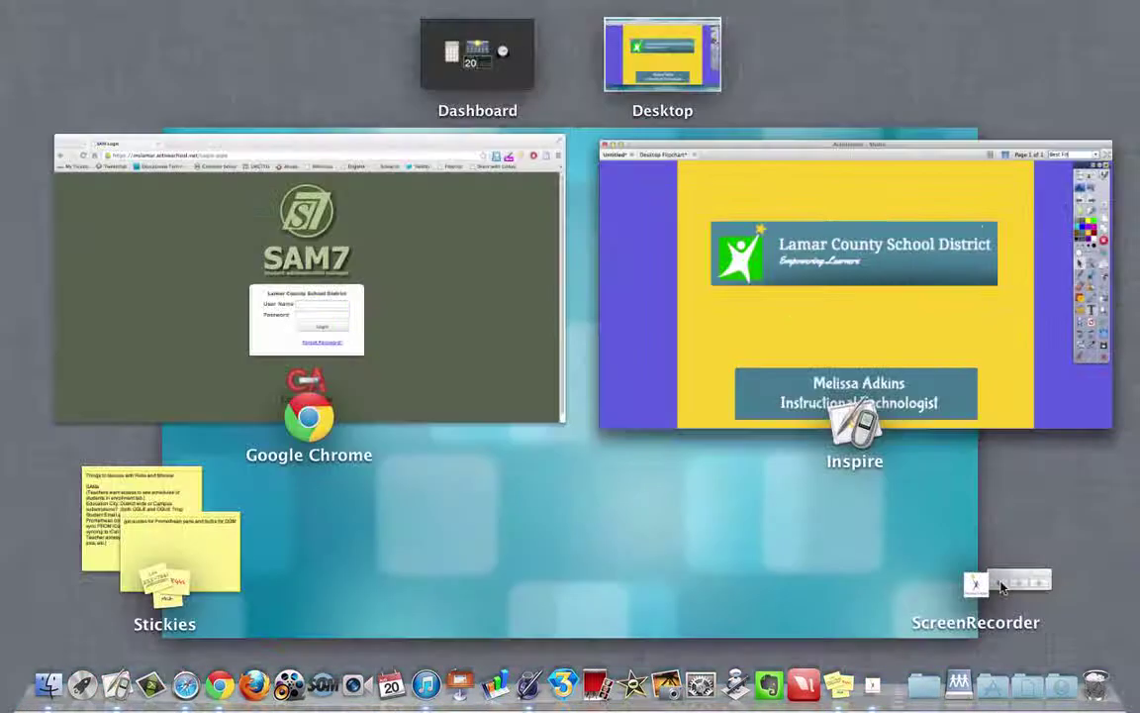
left_click(891, 532)
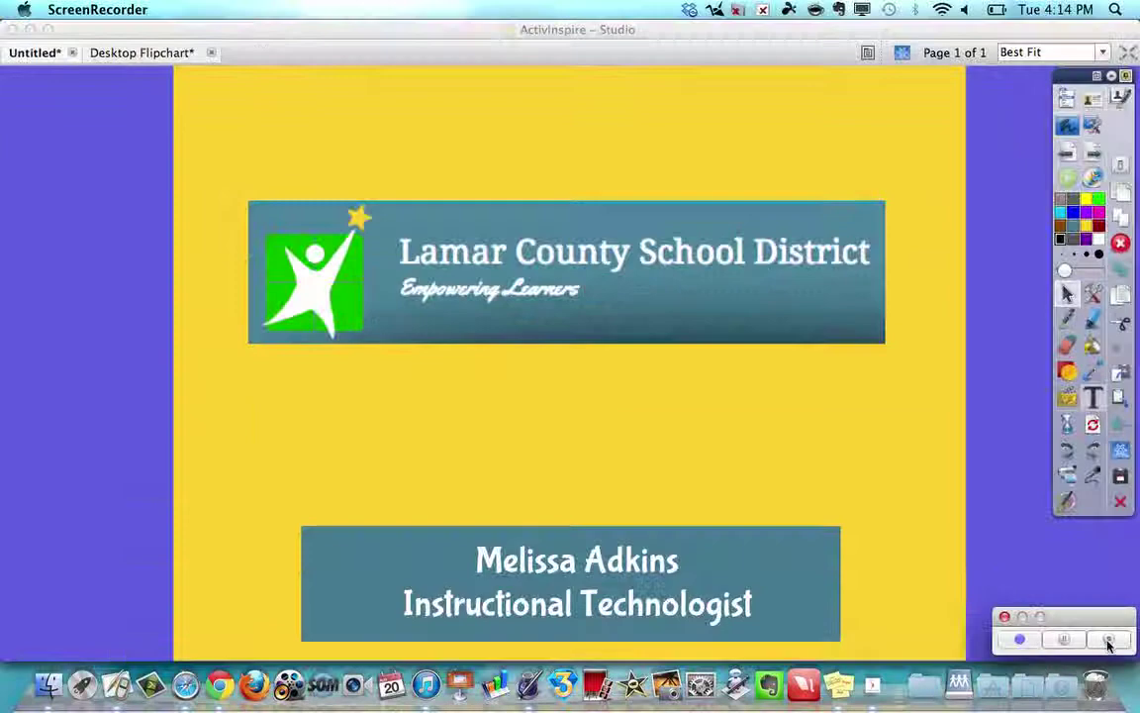